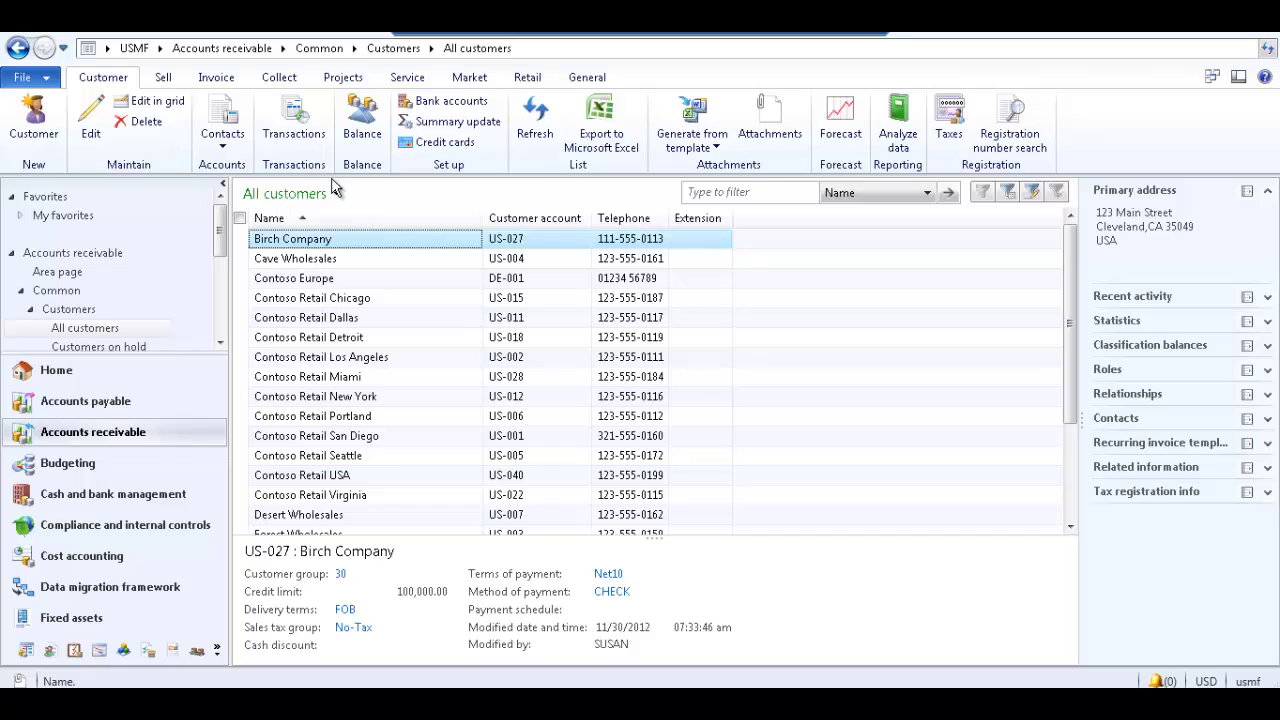
Open the All customers list from the Accounts receivable area page and review the Birch Company record's invoice and delivery details
click(238, 52)
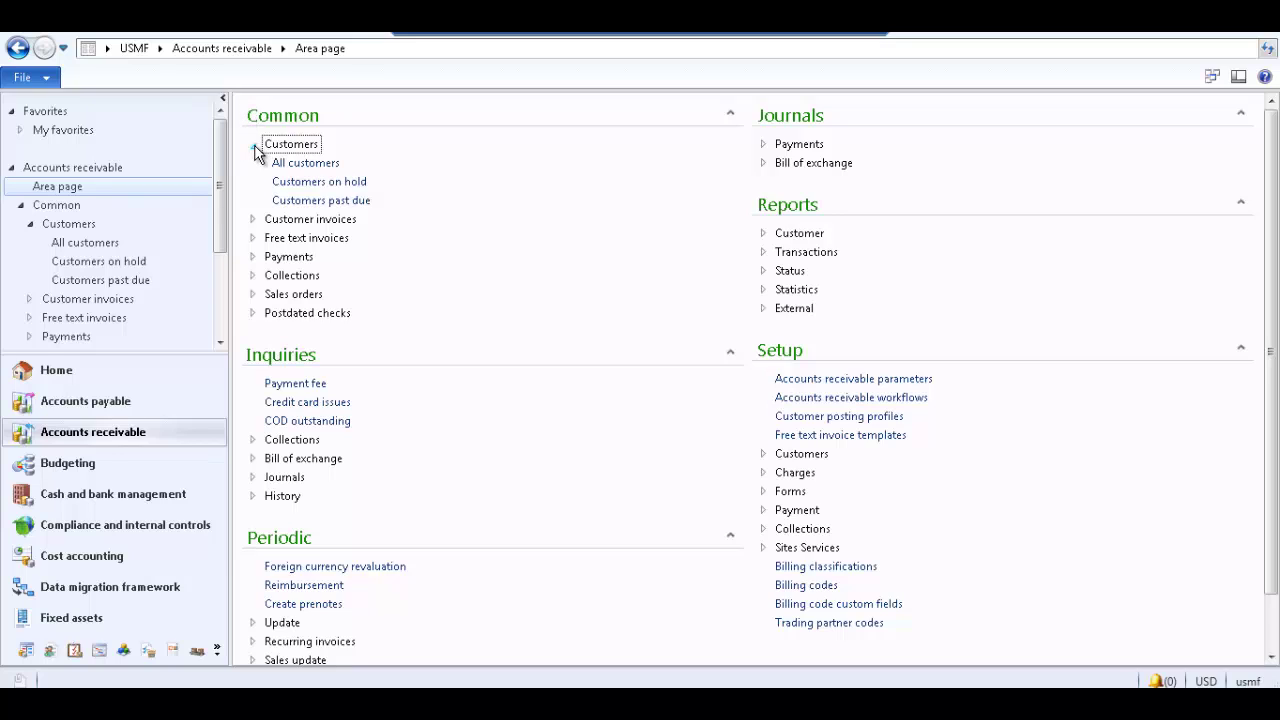
click(302, 167)
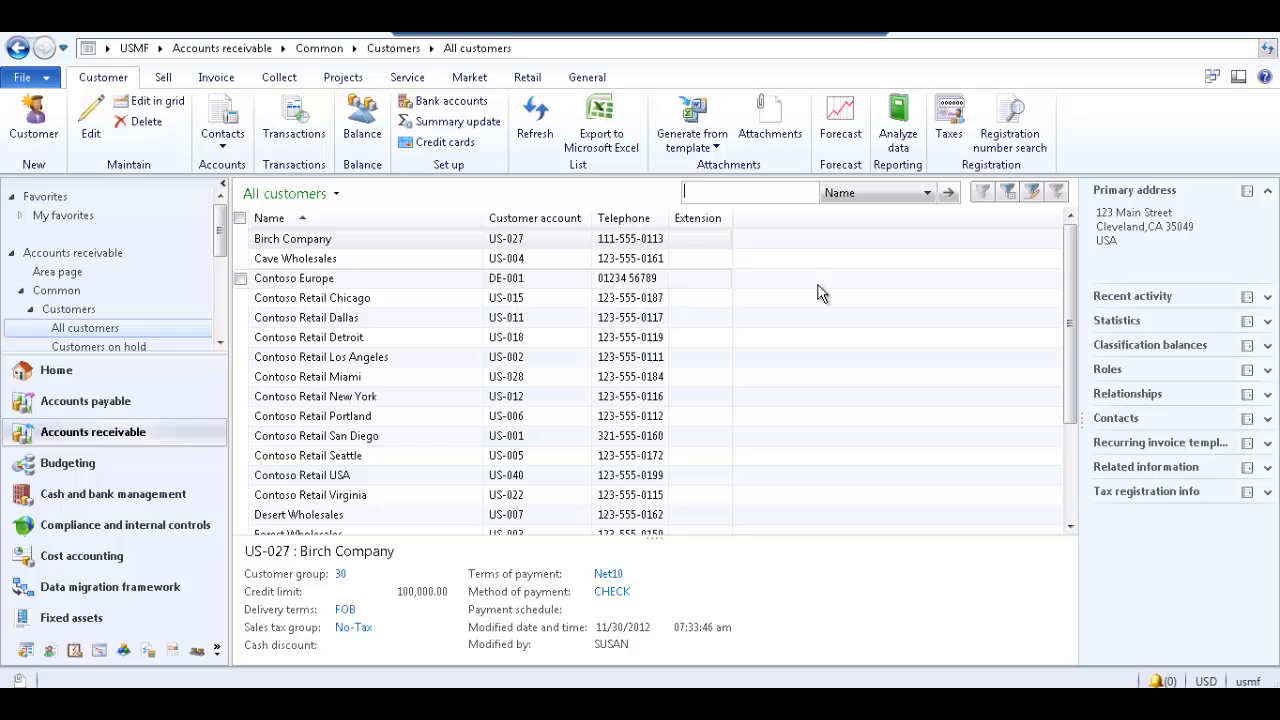
click(365, 240)
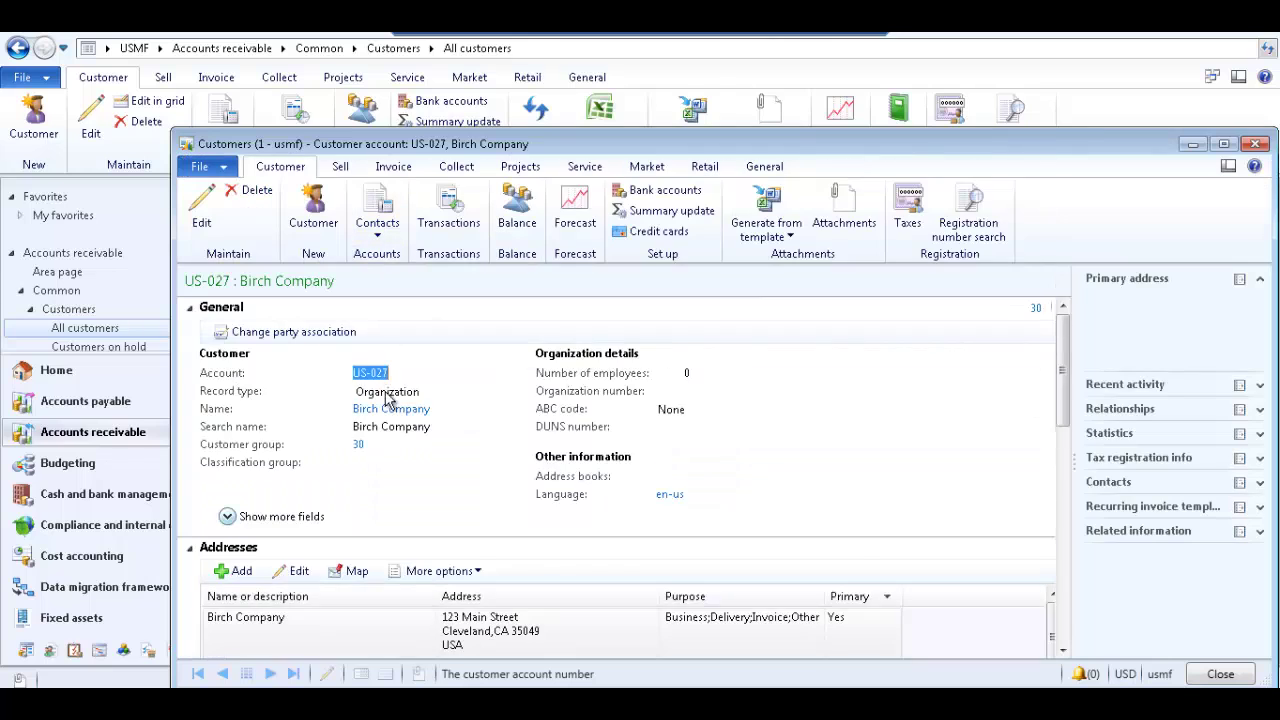
scroll(363, 425, down, 10)
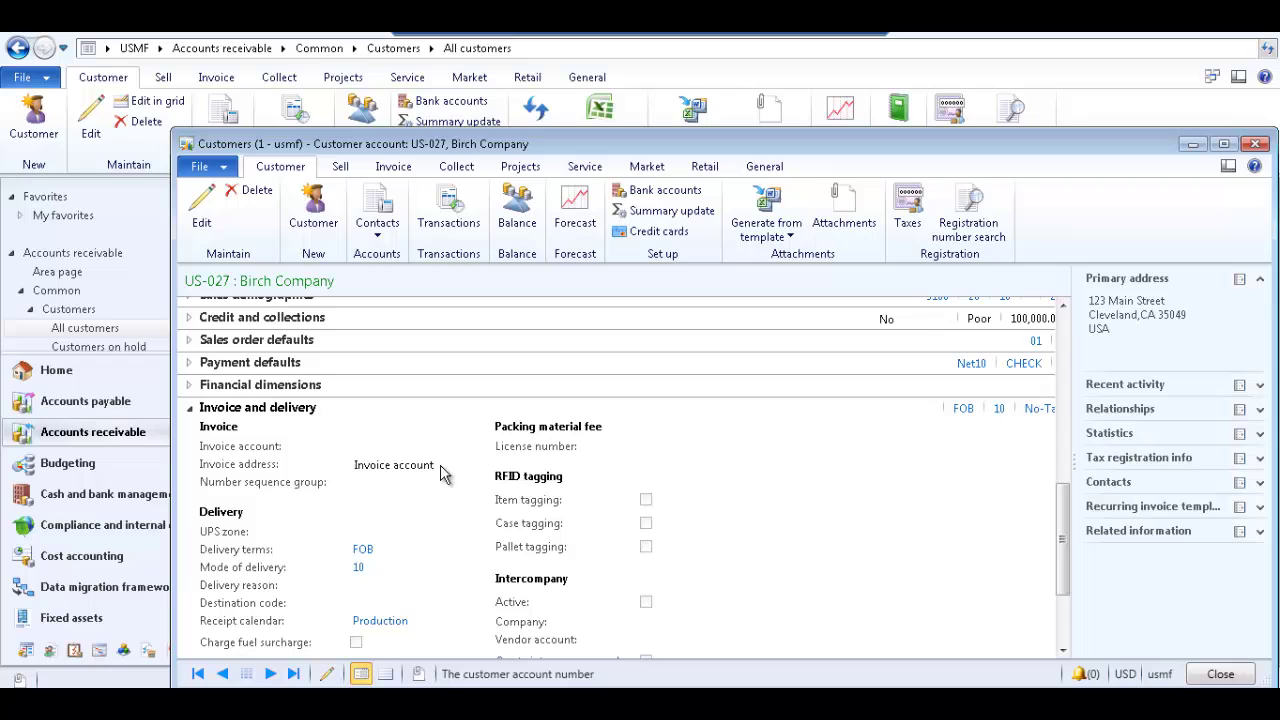
click(1214, 675)
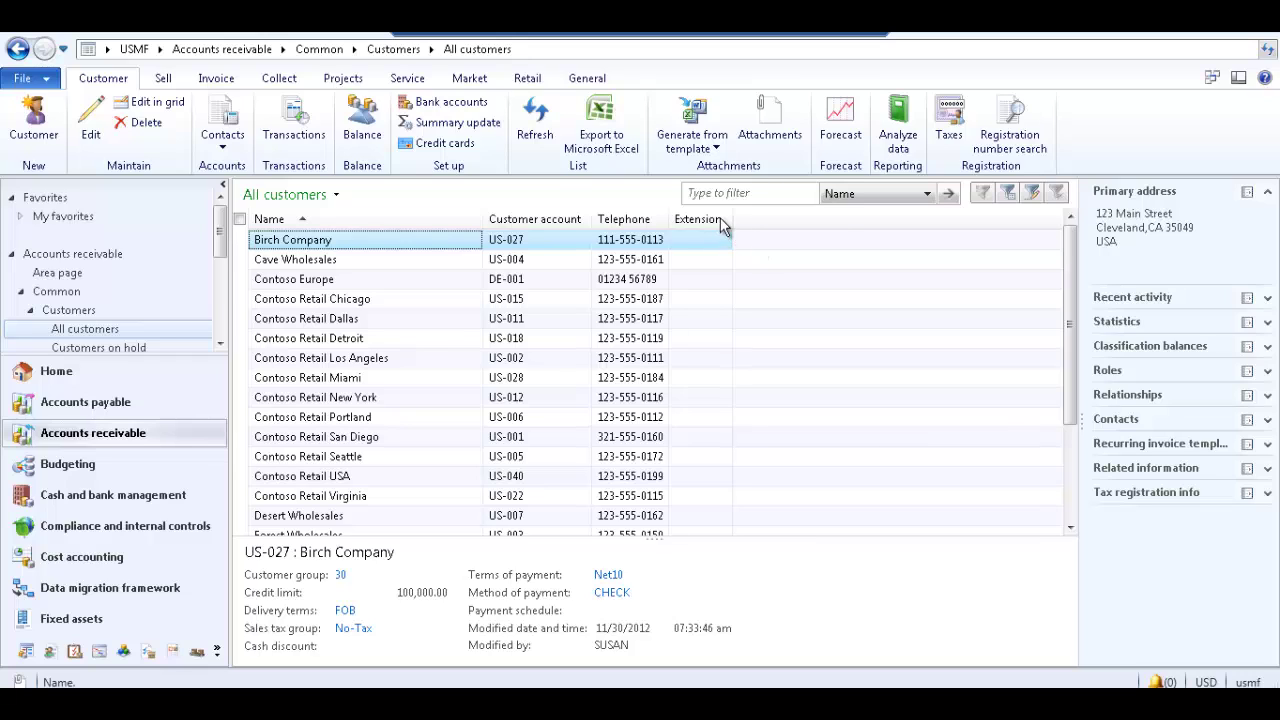
Open the personalization of the All customers list and bring up an enlarged field selection for ListPageGrid
right_click(722, 226)
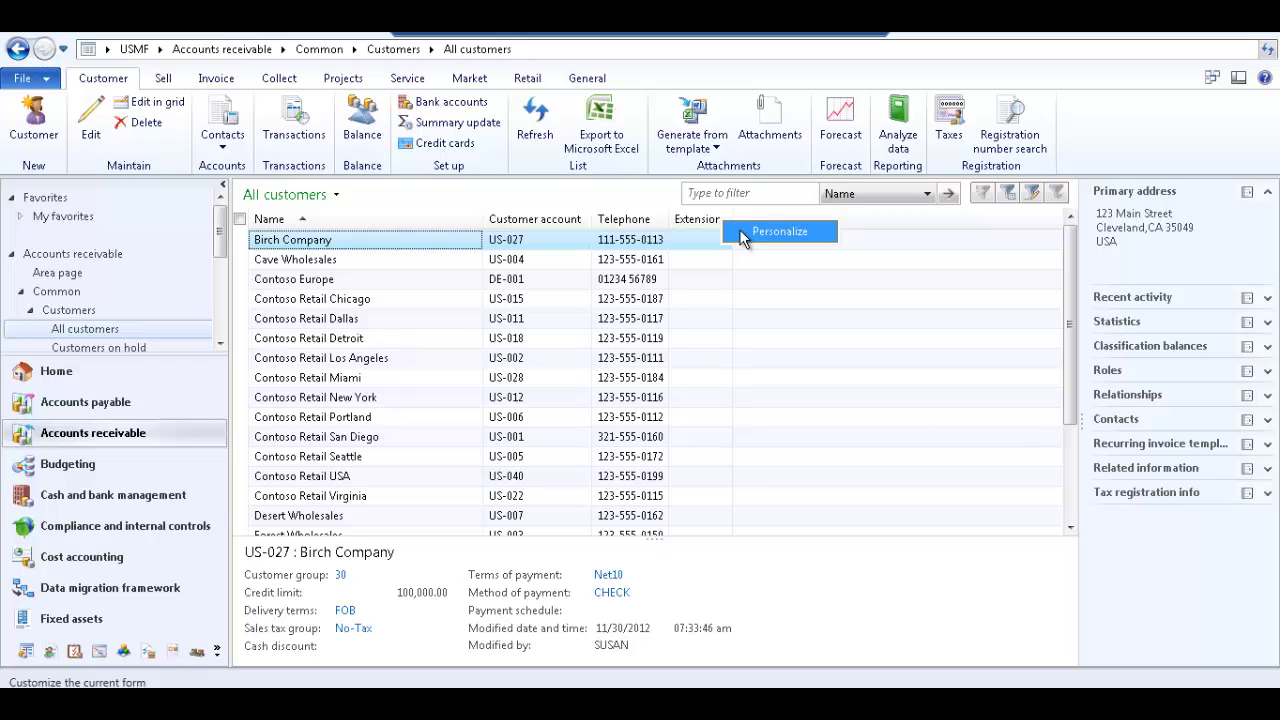
click(744, 236)
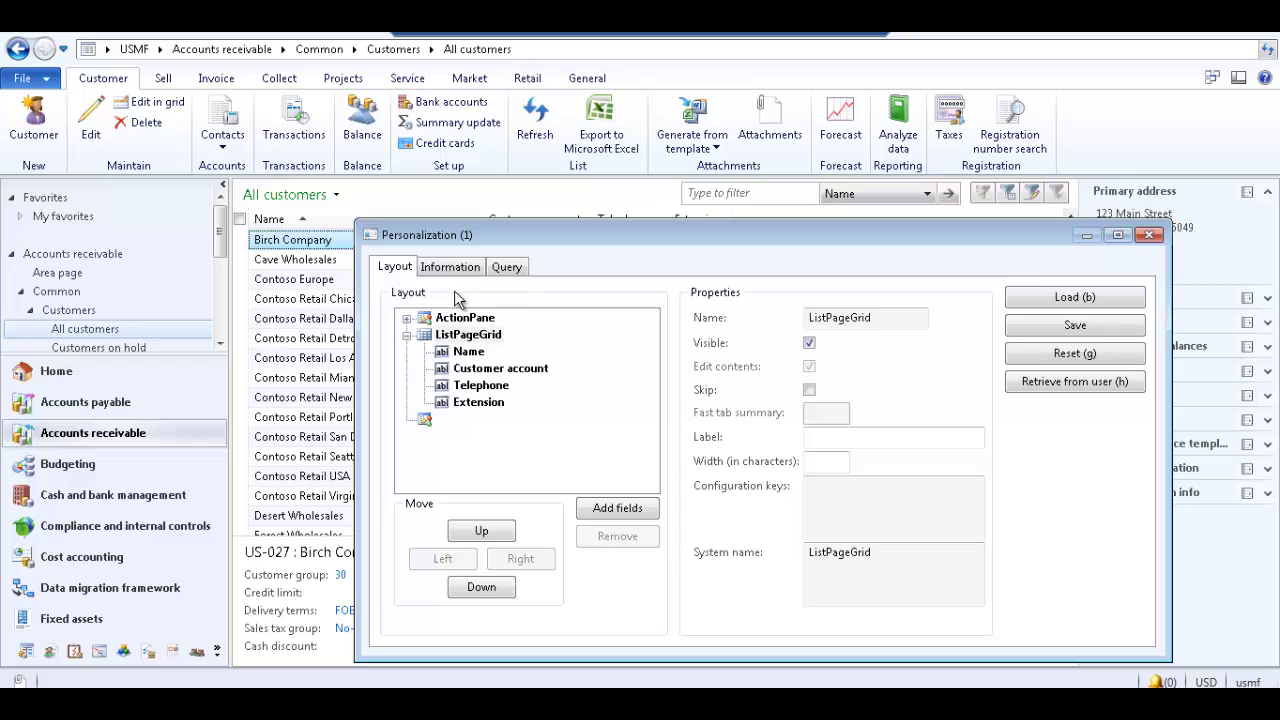
click(470, 338)
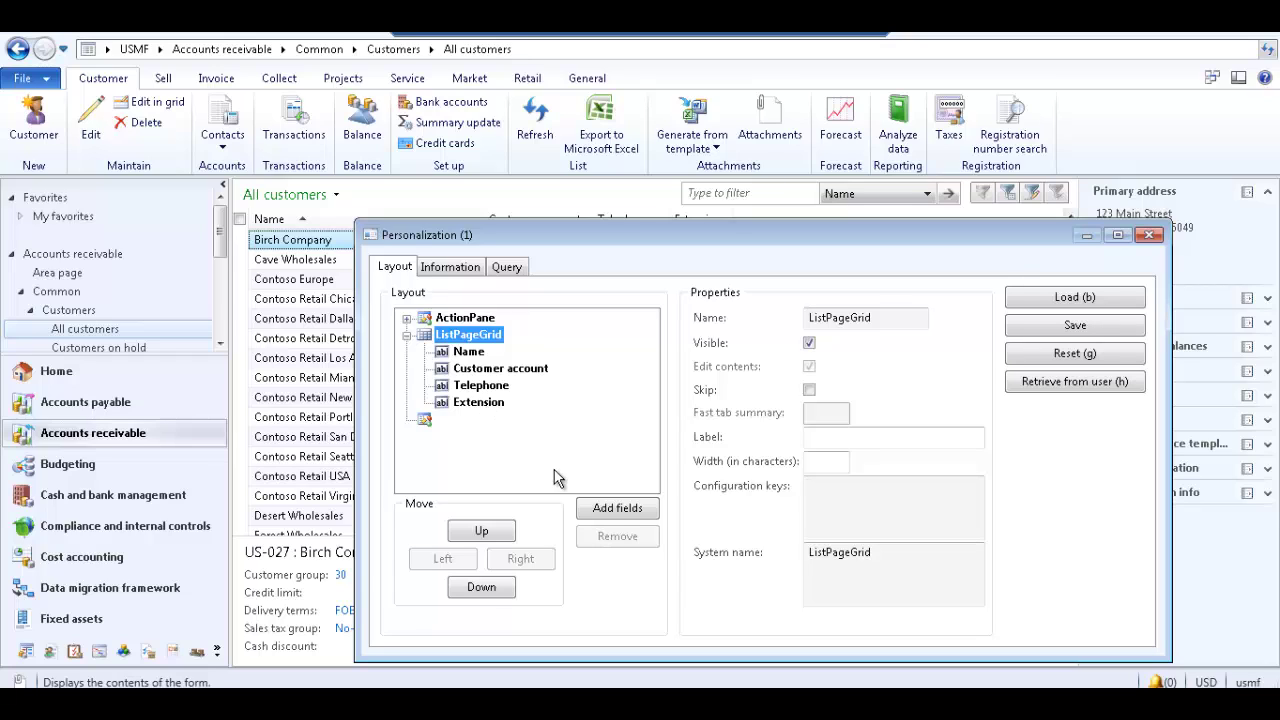
click(638, 515)
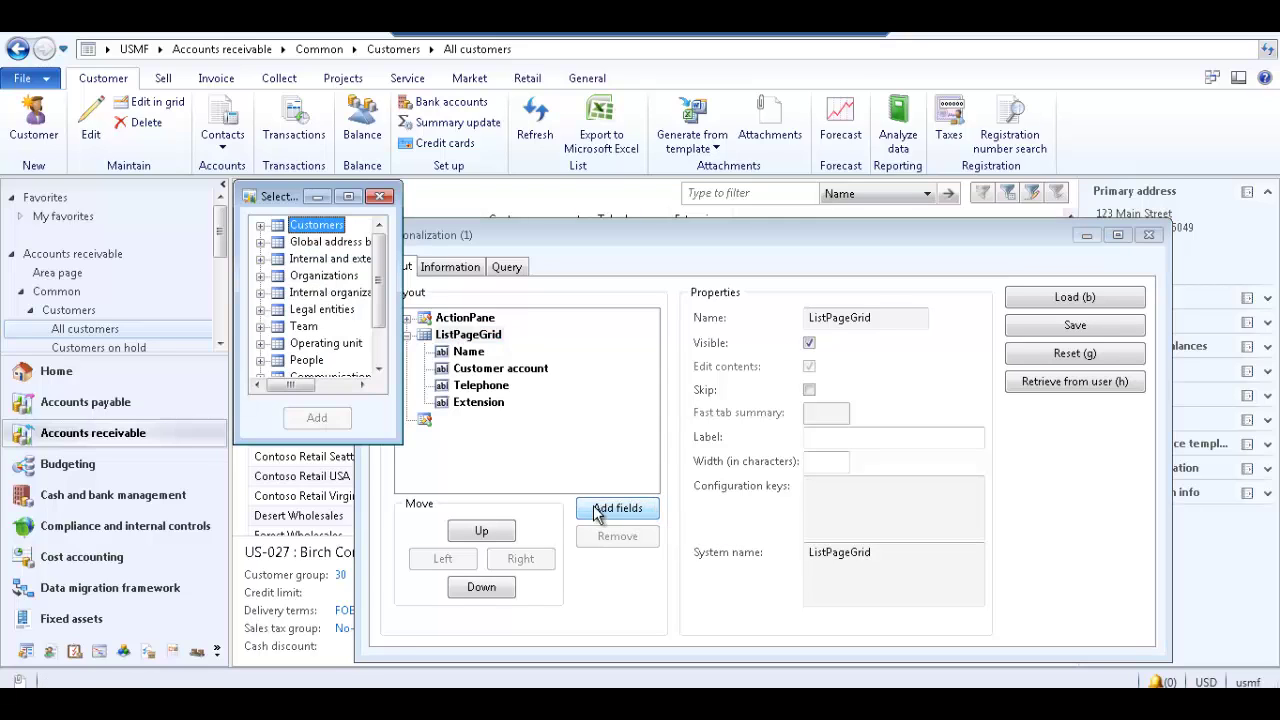
drag(397, 438, 502, 512)
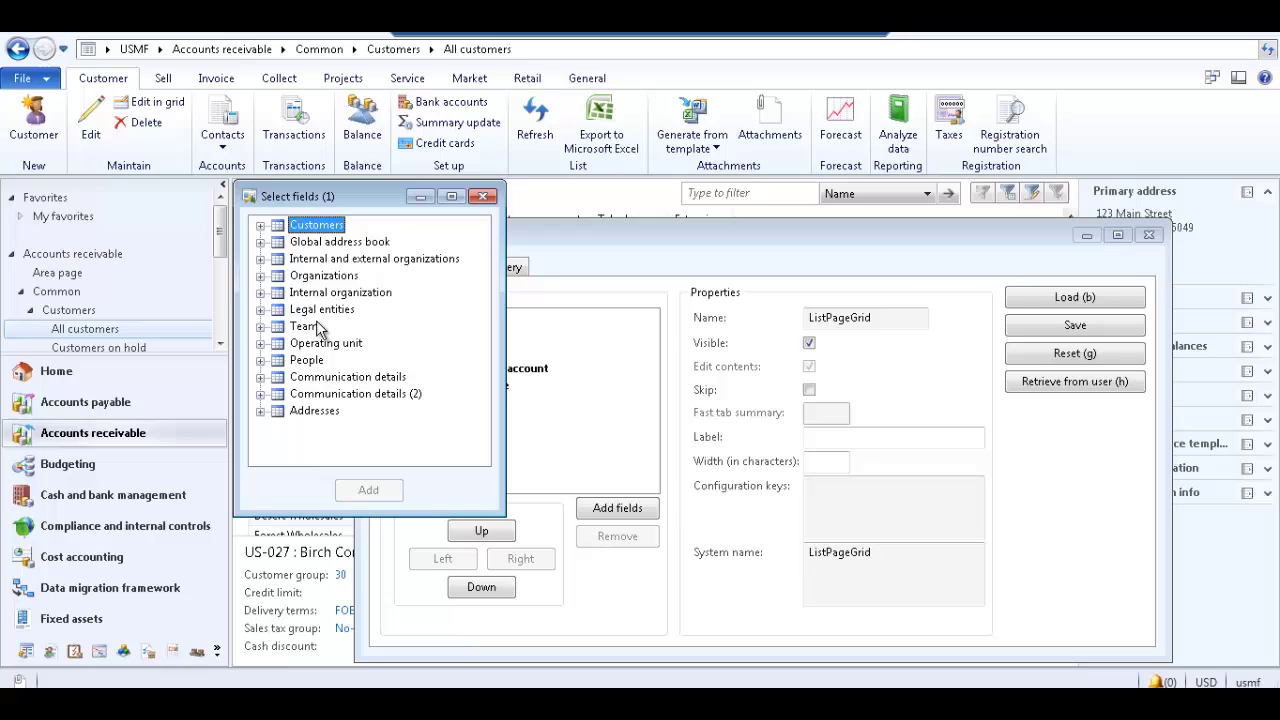
Add the Invoice account field from the Customers table to the list grid and close the field selection
click(260, 226)
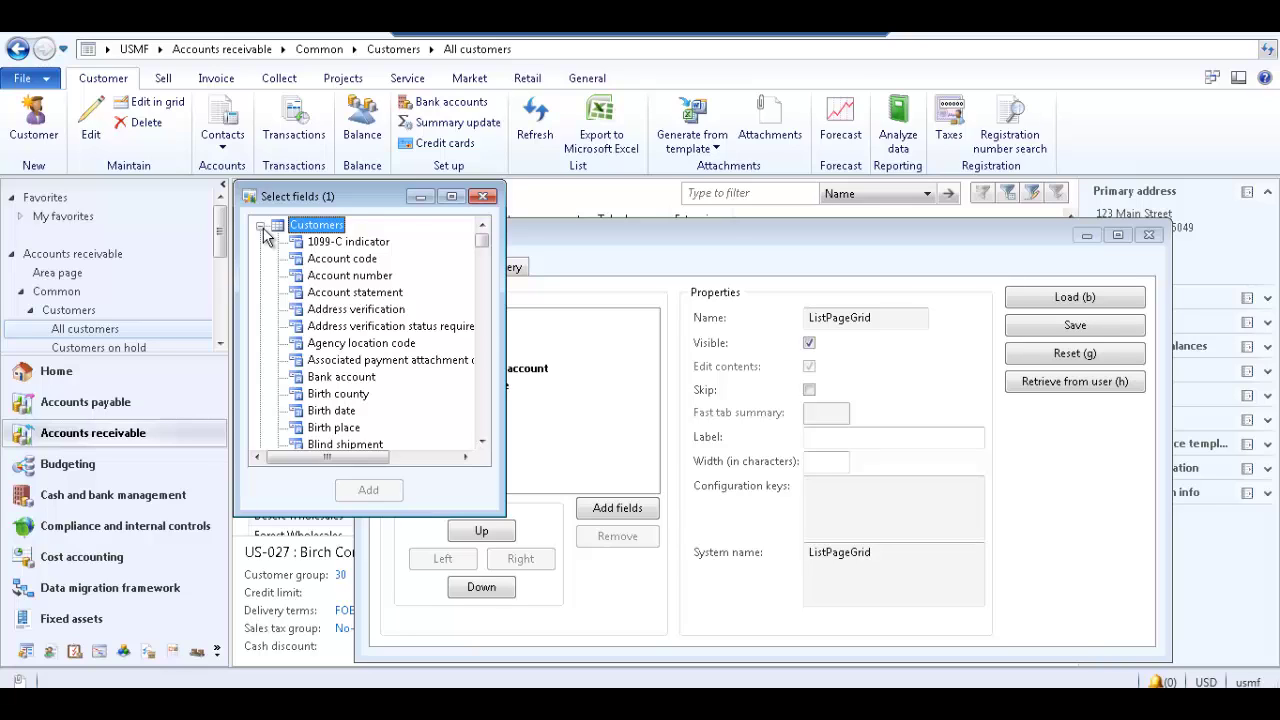
key(i)
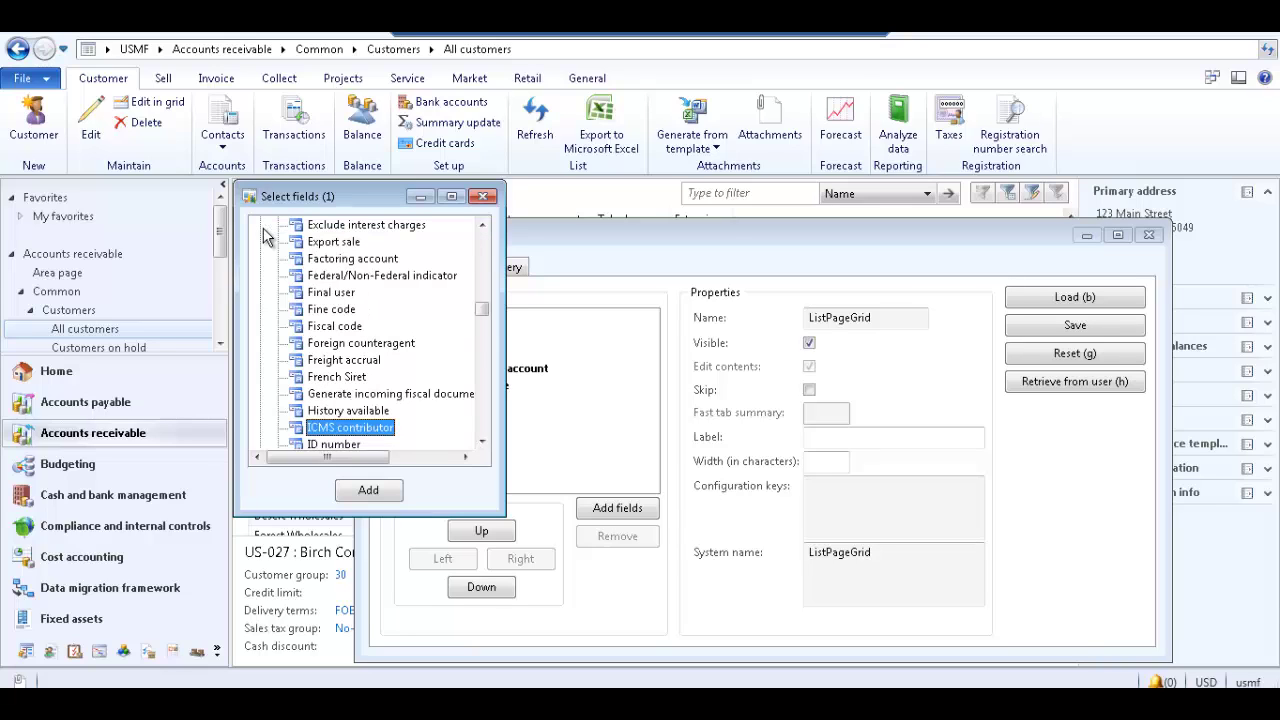
click(482, 441)
click(482, 441)
click(482, 441)
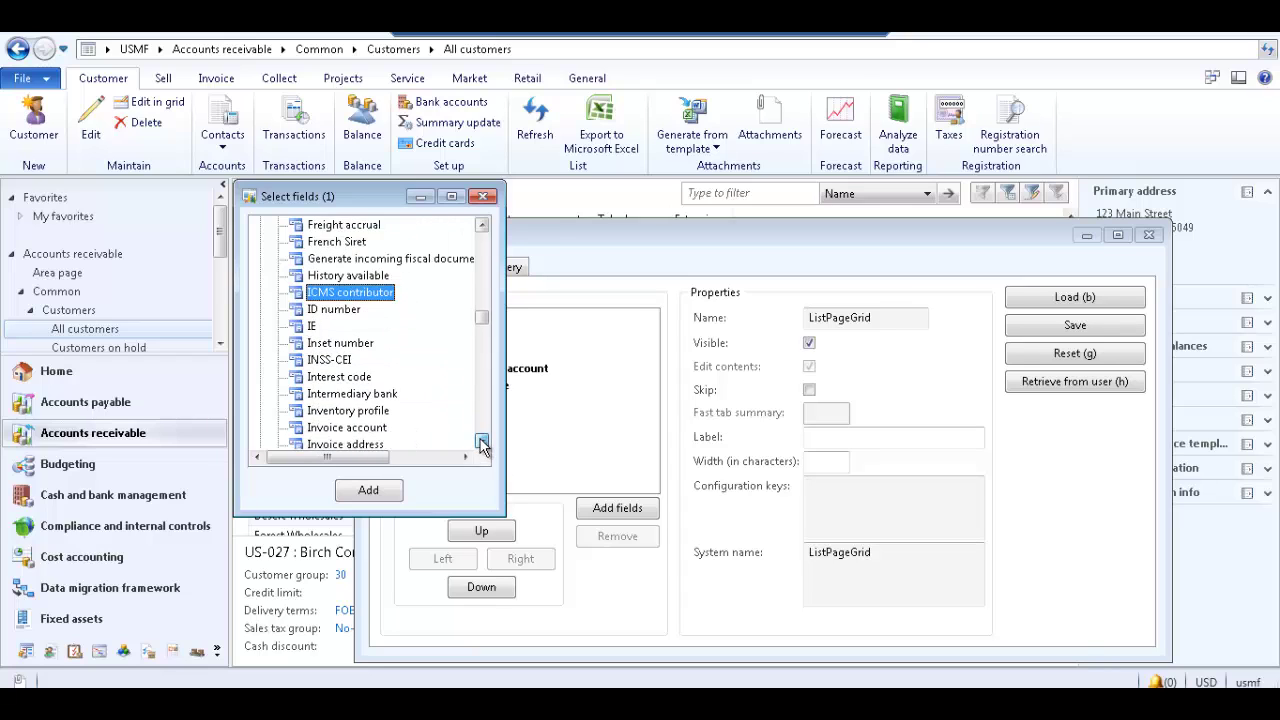
click(482, 441)
click(345, 411)
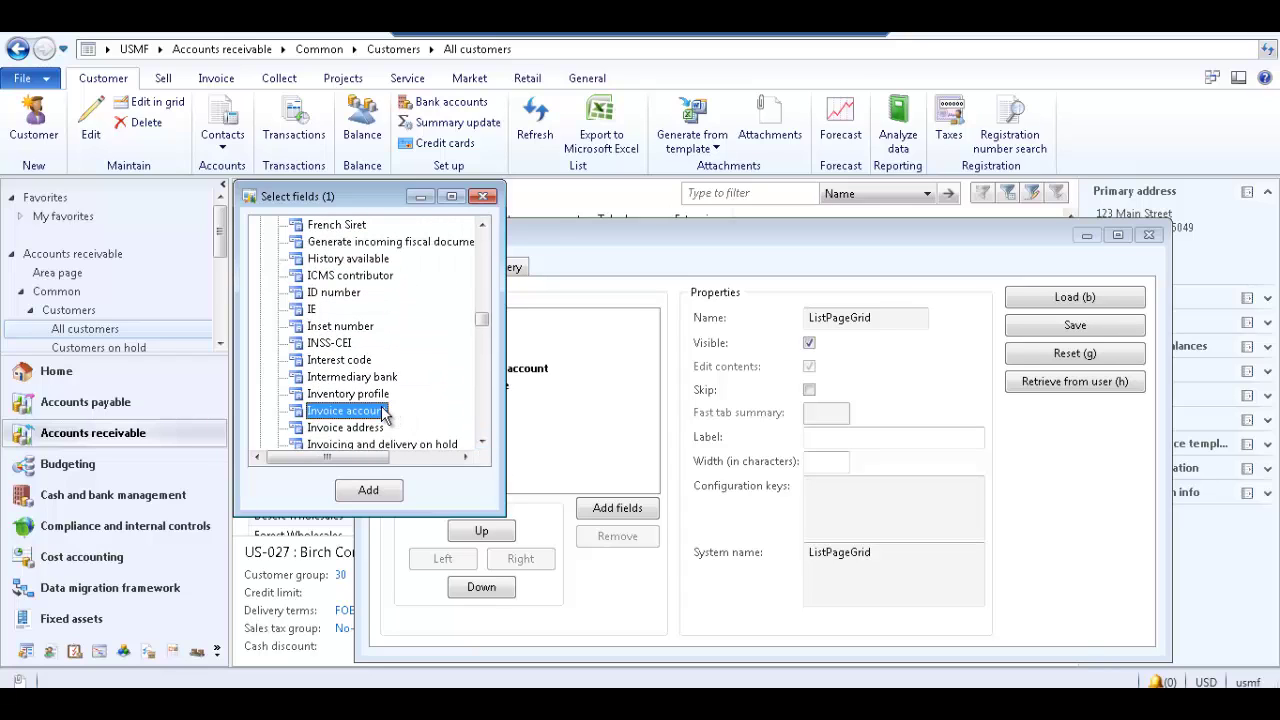
click(370, 492)
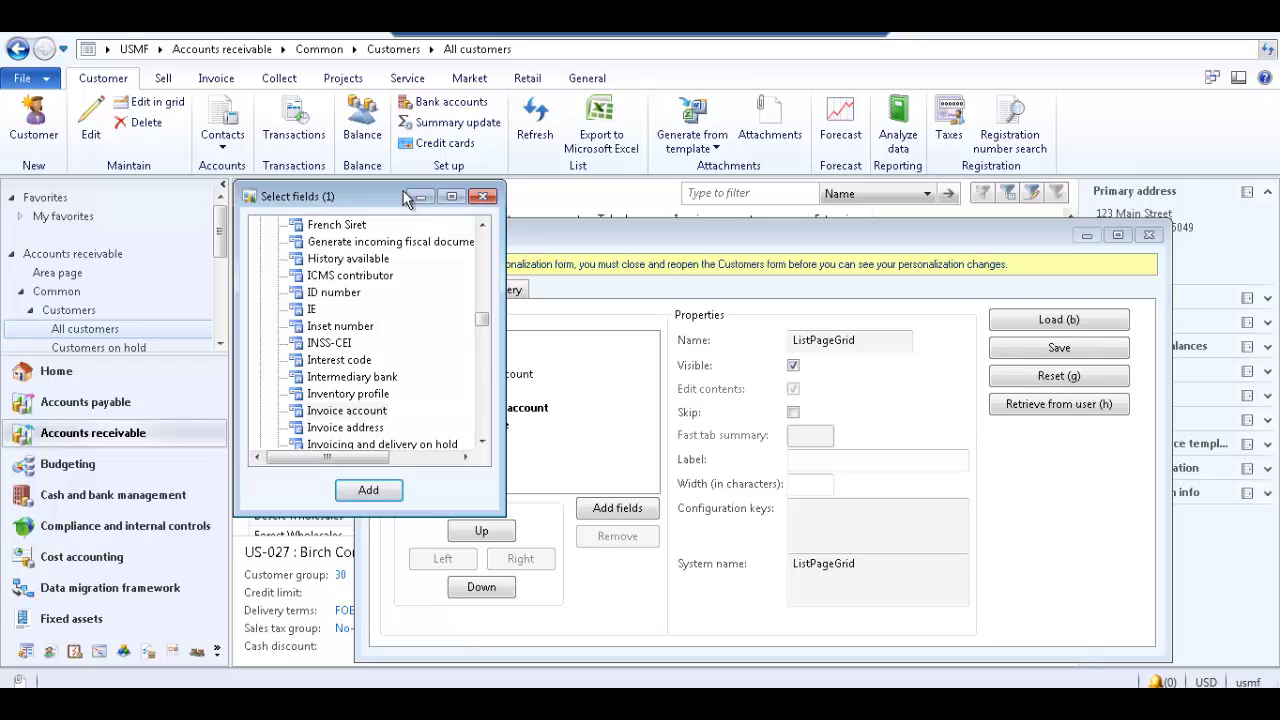
click(481, 197)
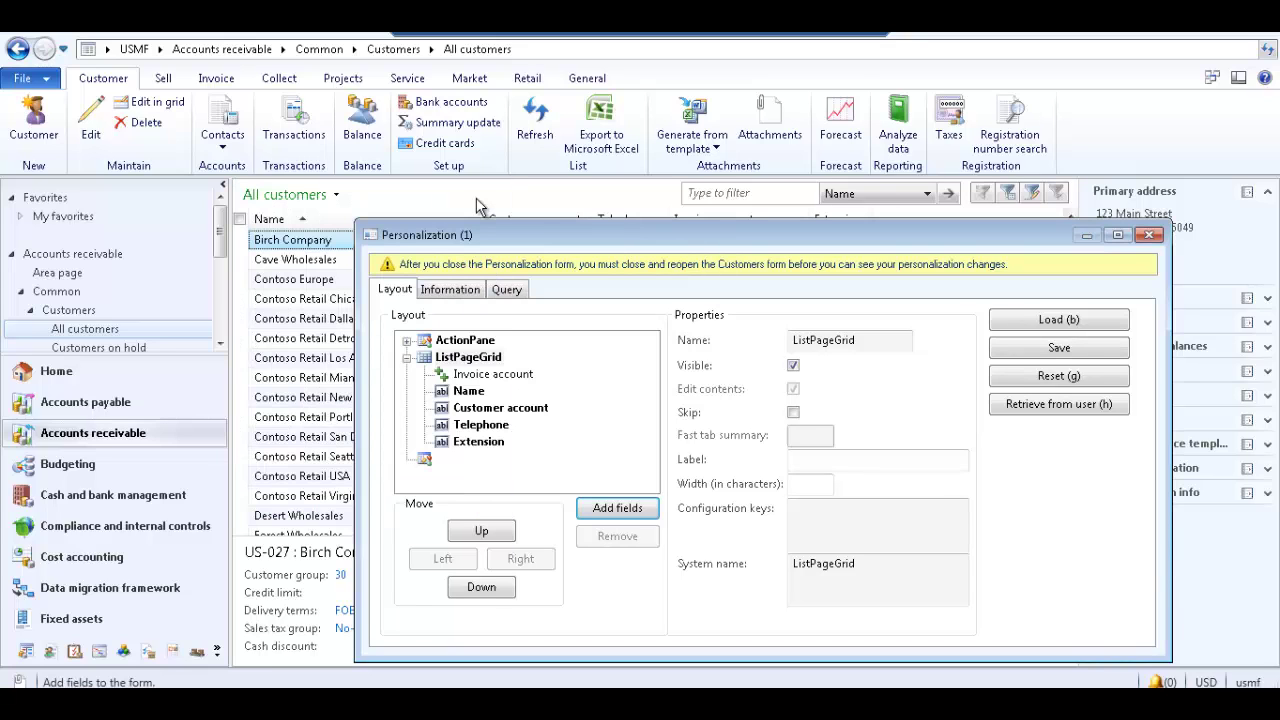
Move the Invoice account field below Extension in the grid layout and check the column in the customer list
click(495, 374)
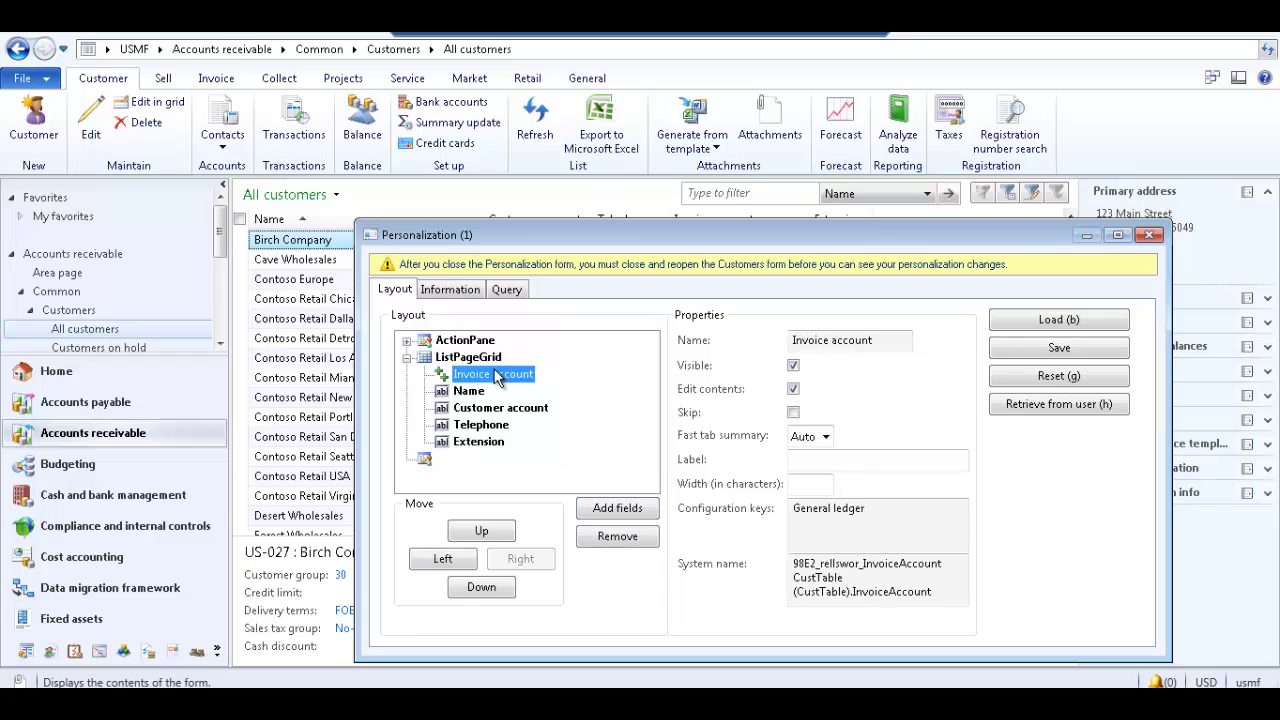
click(481, 587)
click(504, 587)
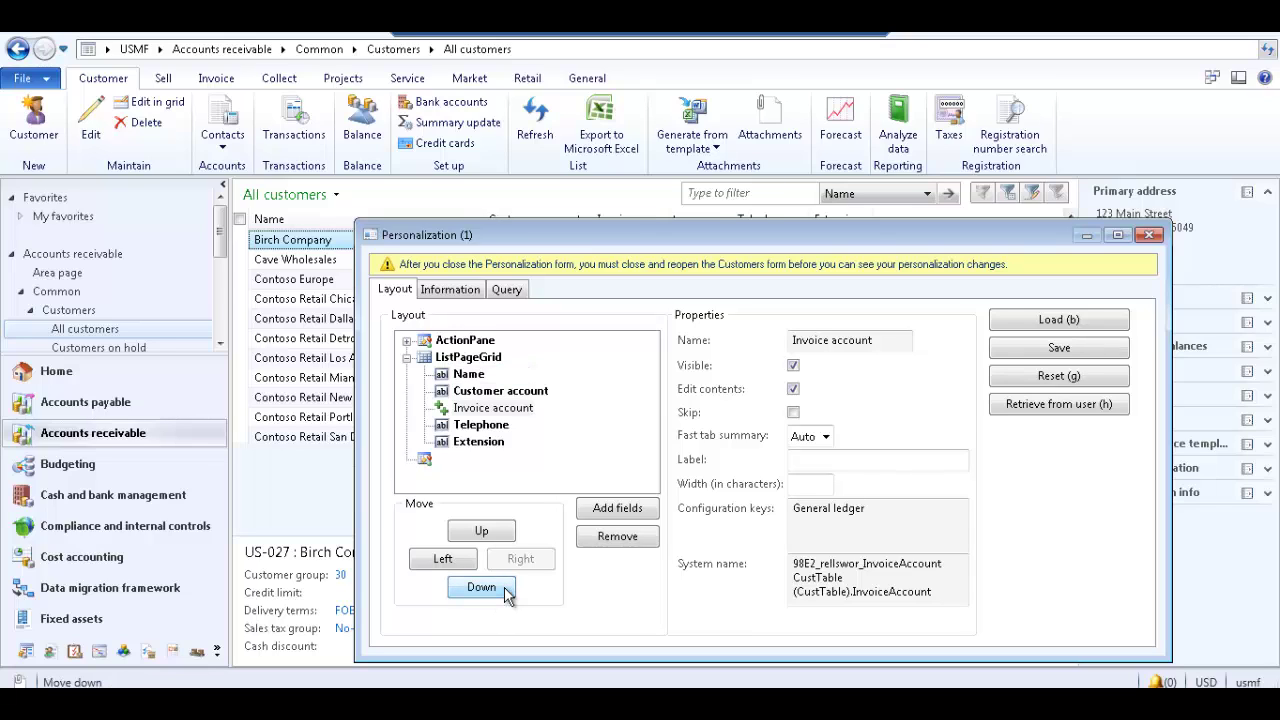
click(504, 587)
click(504, 587)
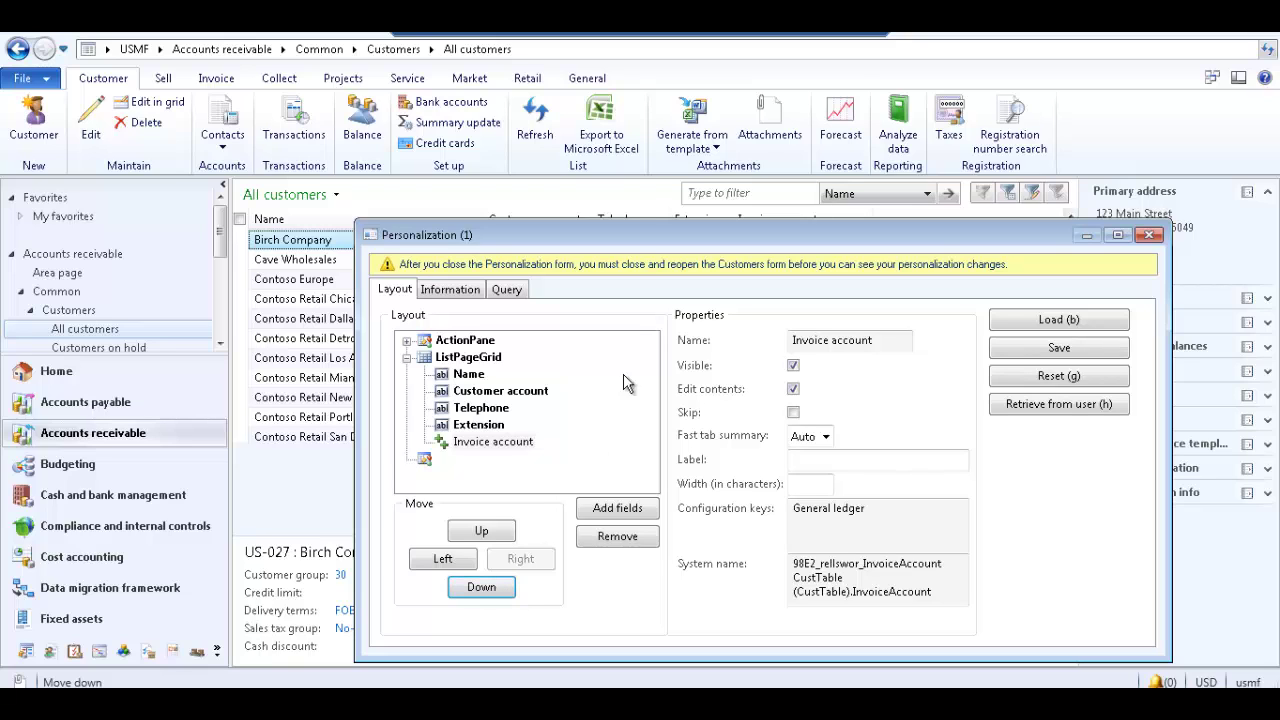
drag(643, 246, 624, 400)
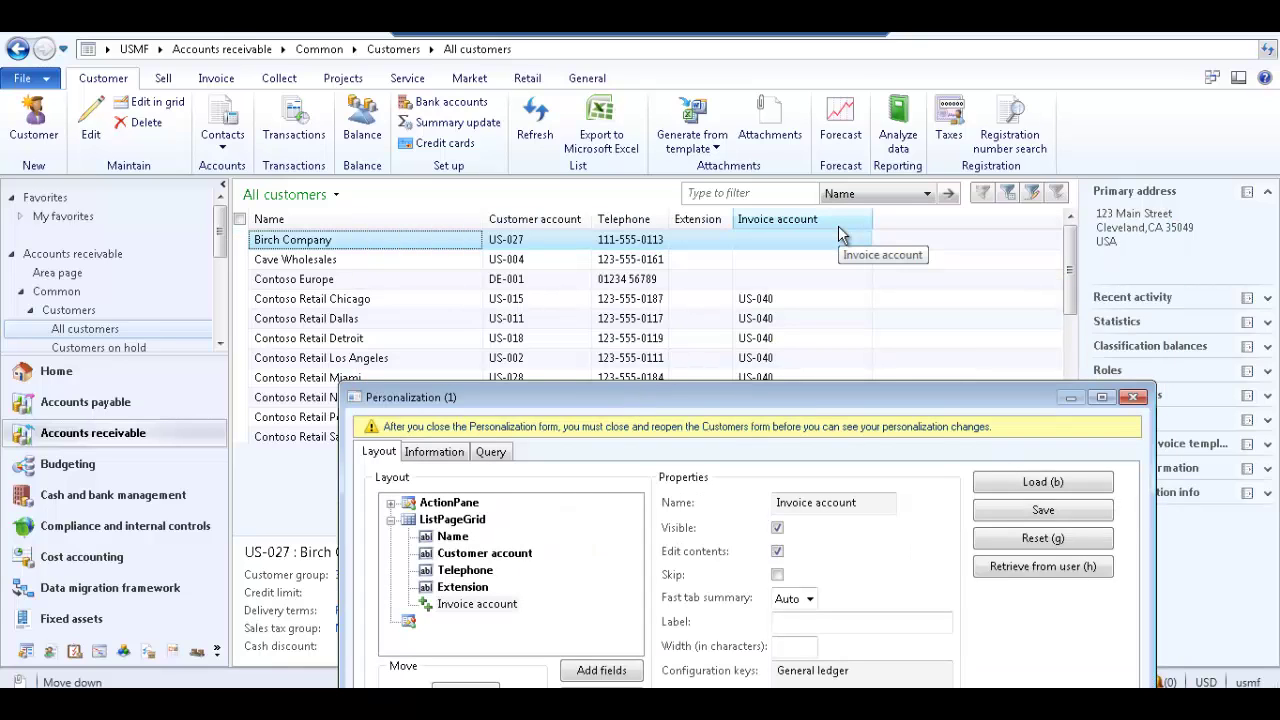
drag(796, 400, 704, 225)
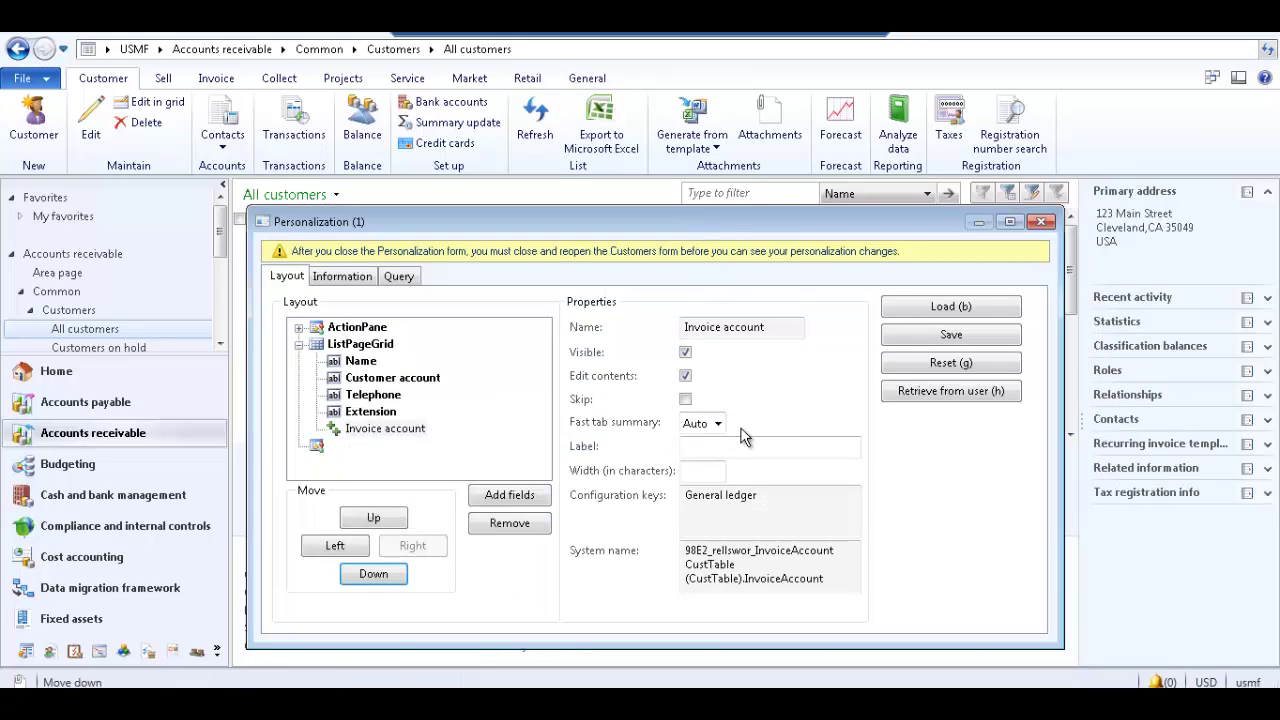
Save the personalized layout as a user setup named "Invoice account" and close the personalization form
click(927, 340)
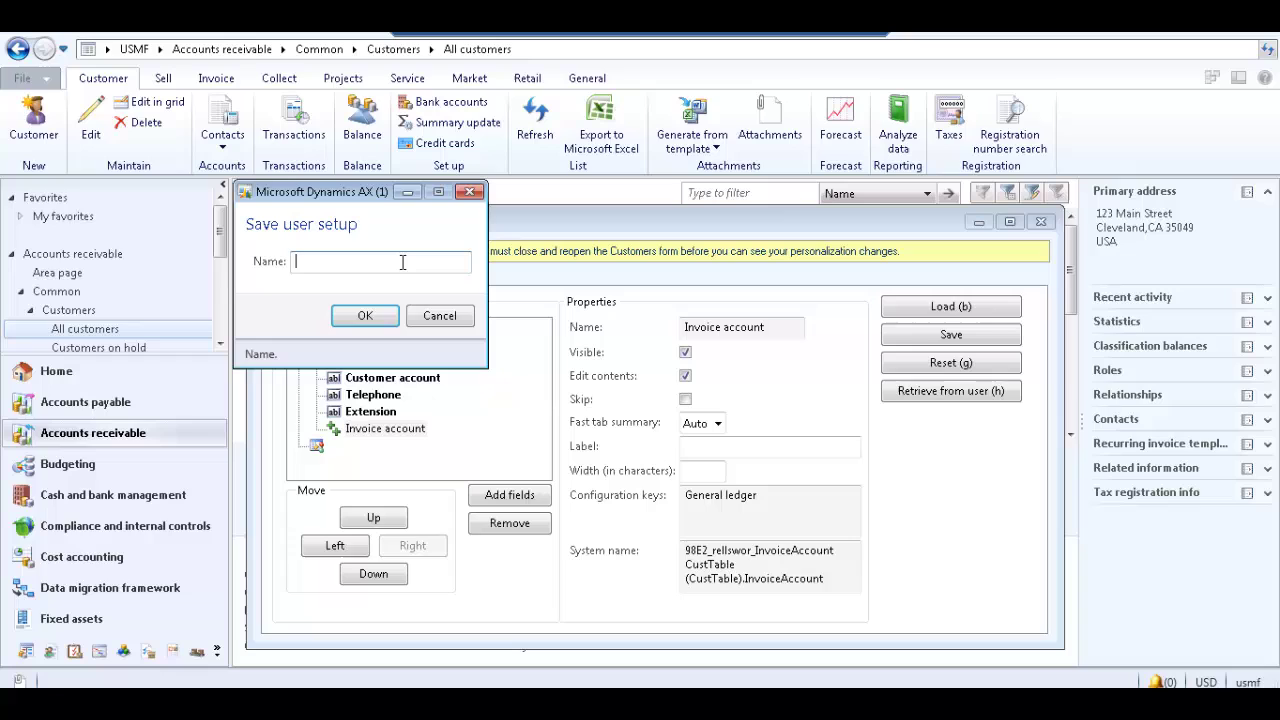
text(Invoice account)
click(388, 320)
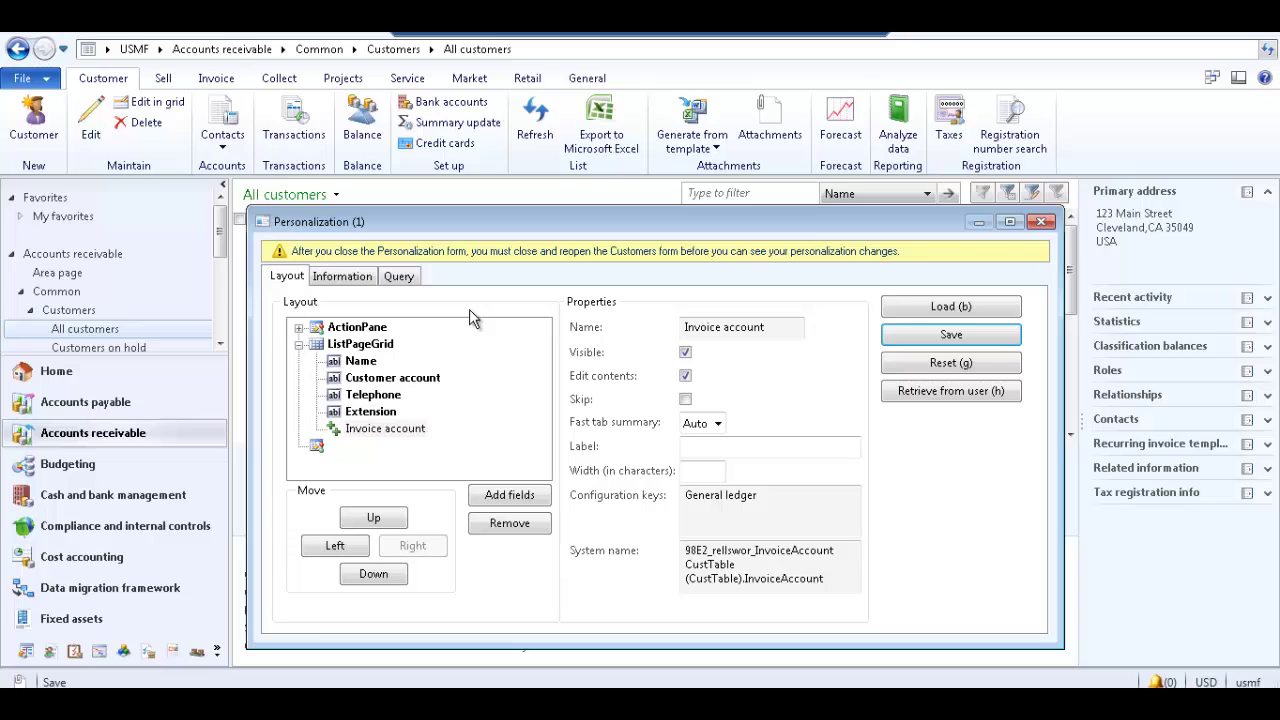
click(1043, 222)
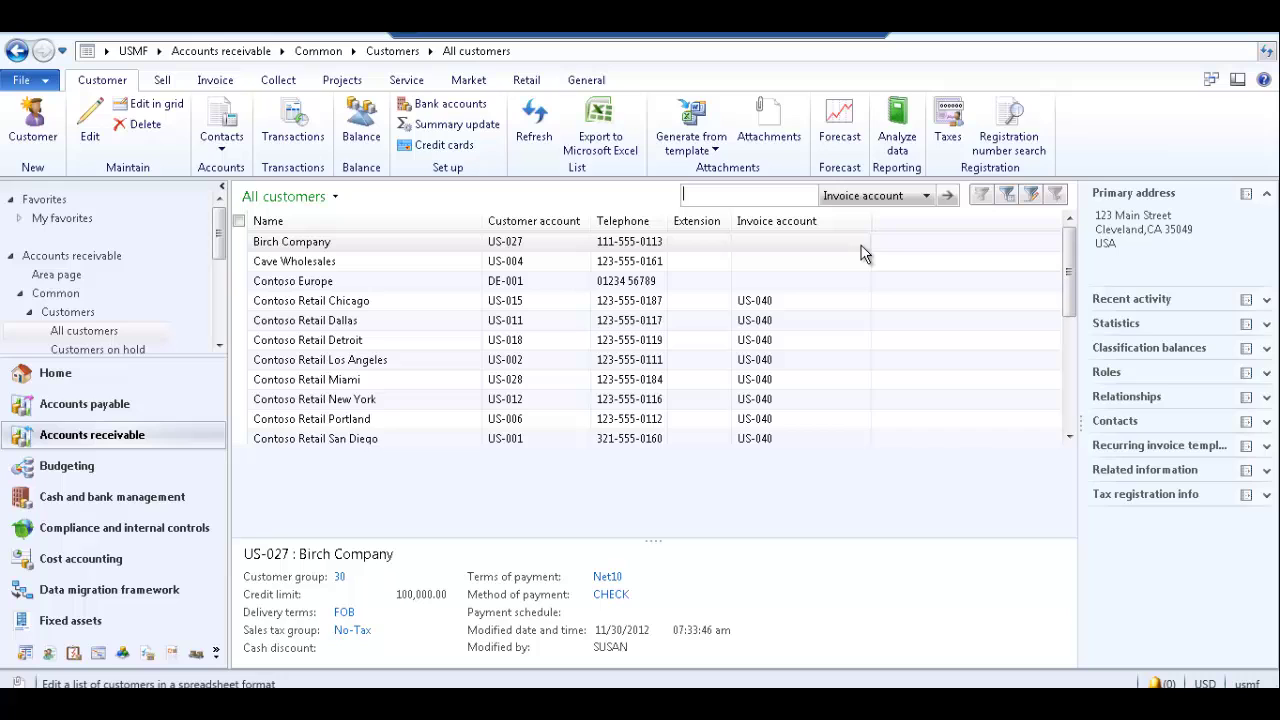
Open the customers in the editable grid, inspect Birch Company's Invoice account field, and close the grid
click(178, 106)
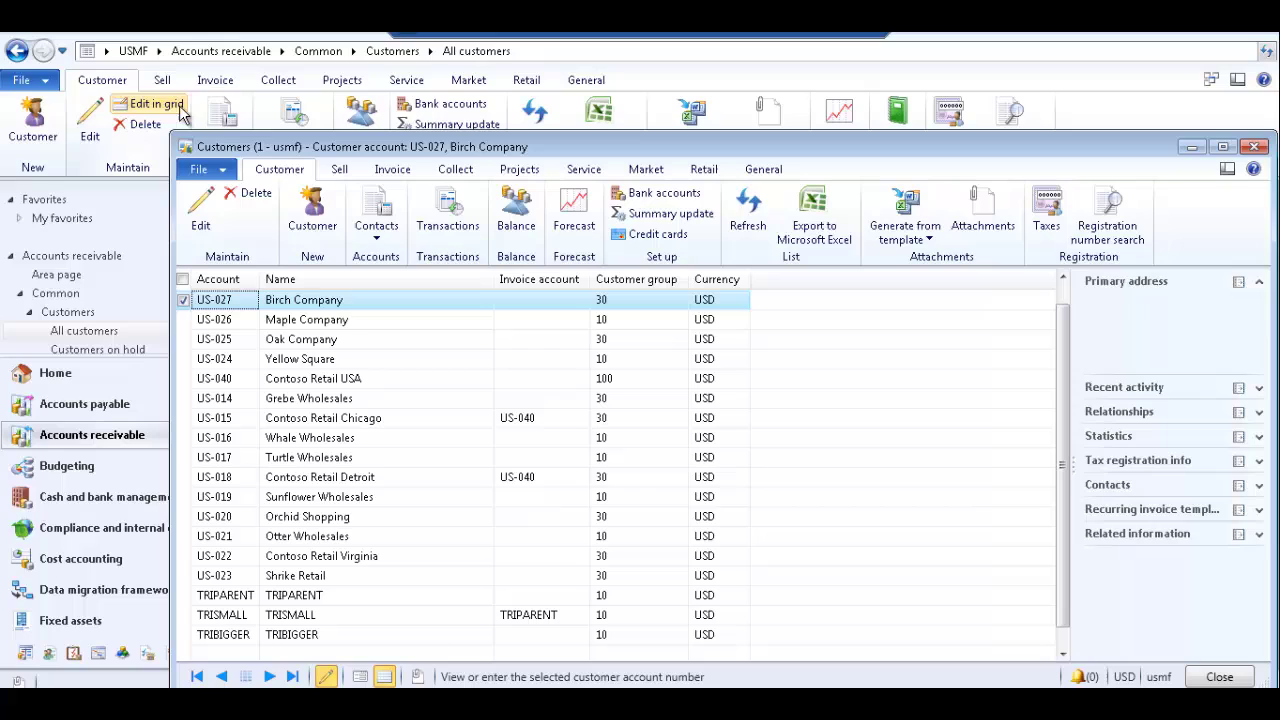
click(511, 299)
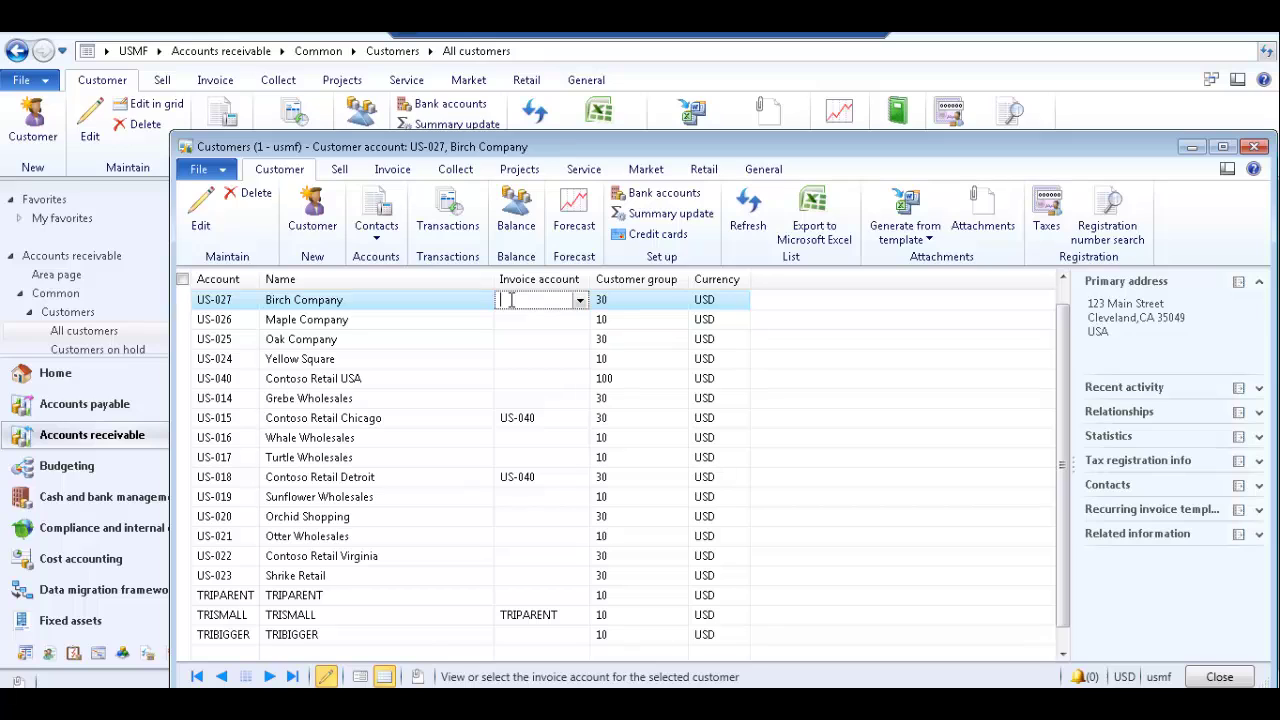
click(1216, 679)
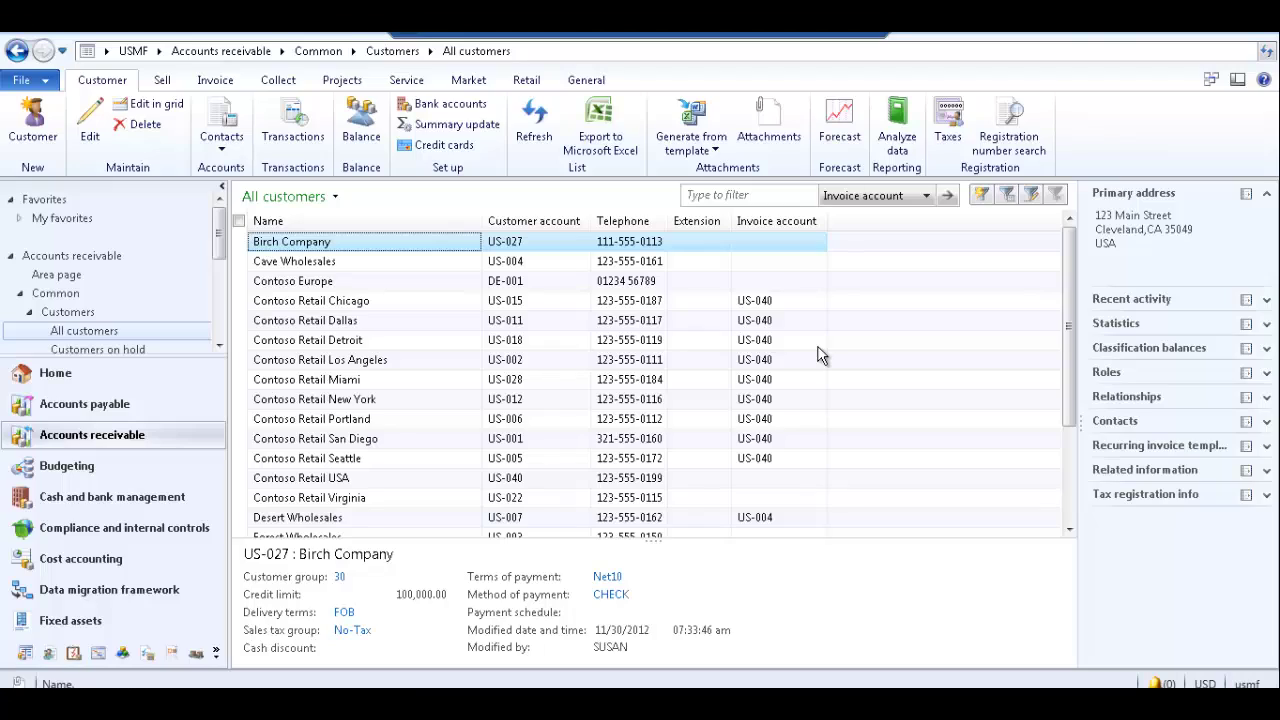
Remove the Invoice account field from the All customers list through its personalization form
right_click(820, 222)
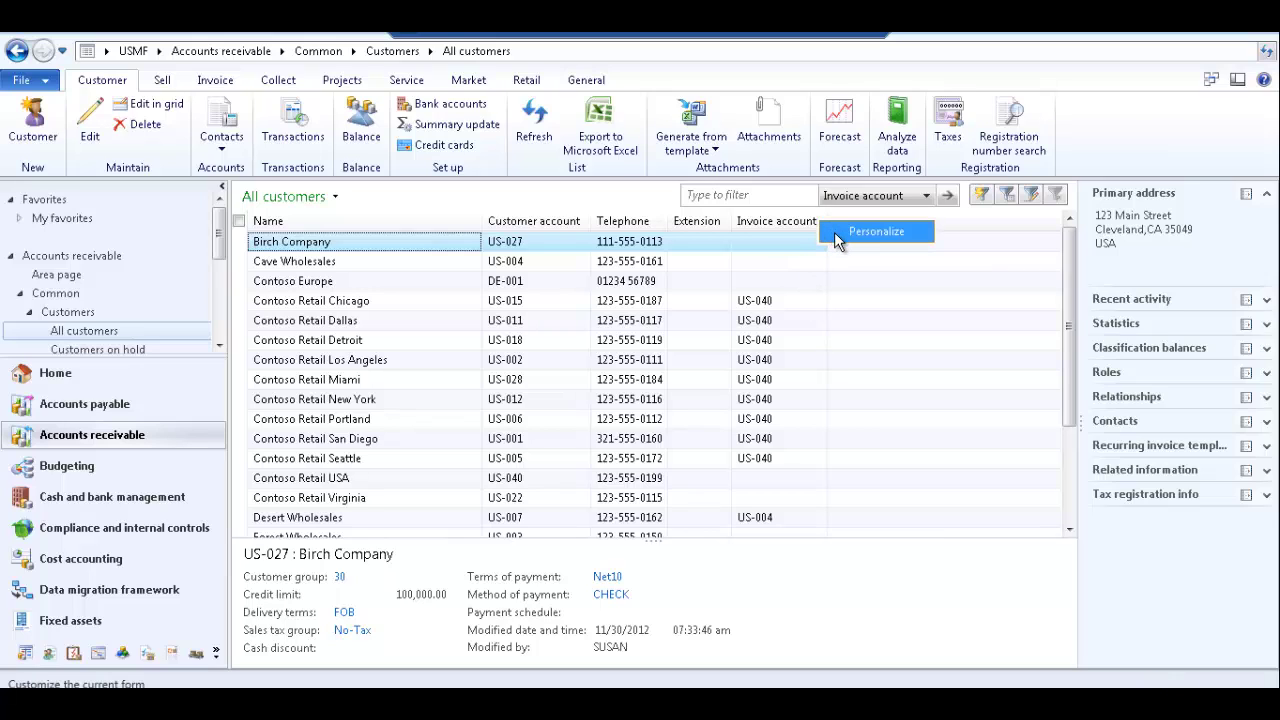
click(870, 232)
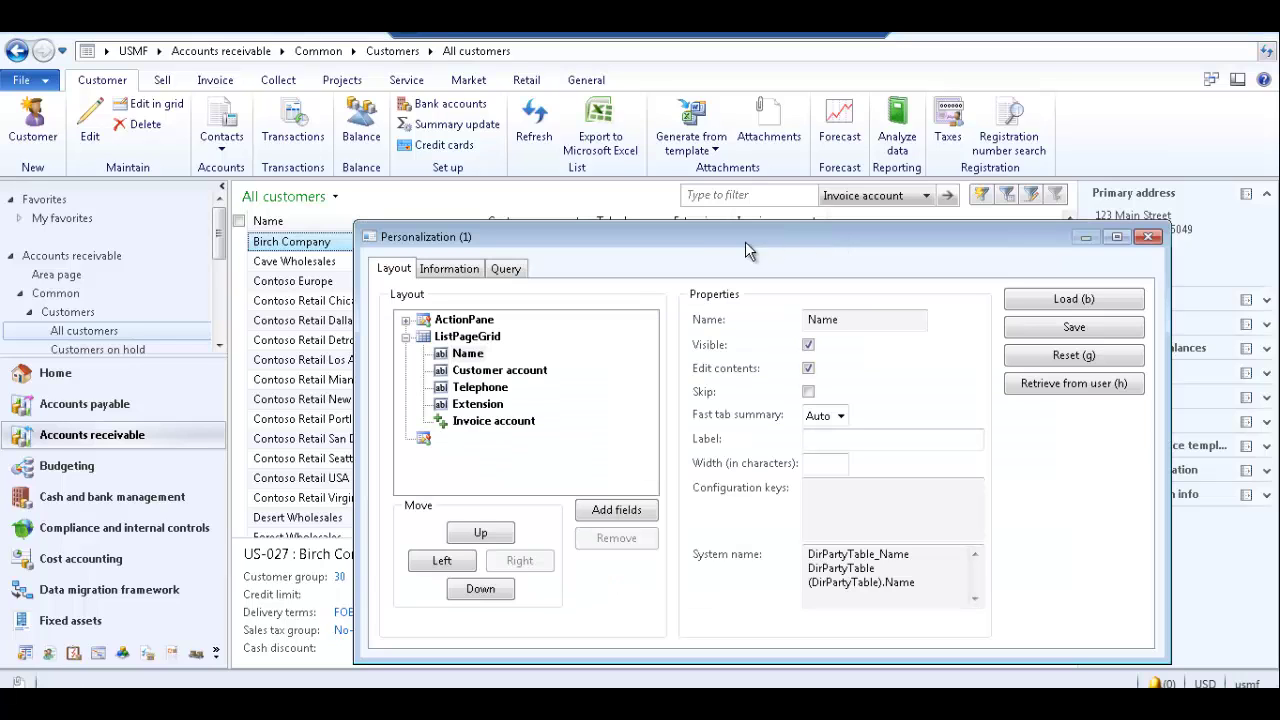
click(497, 424)
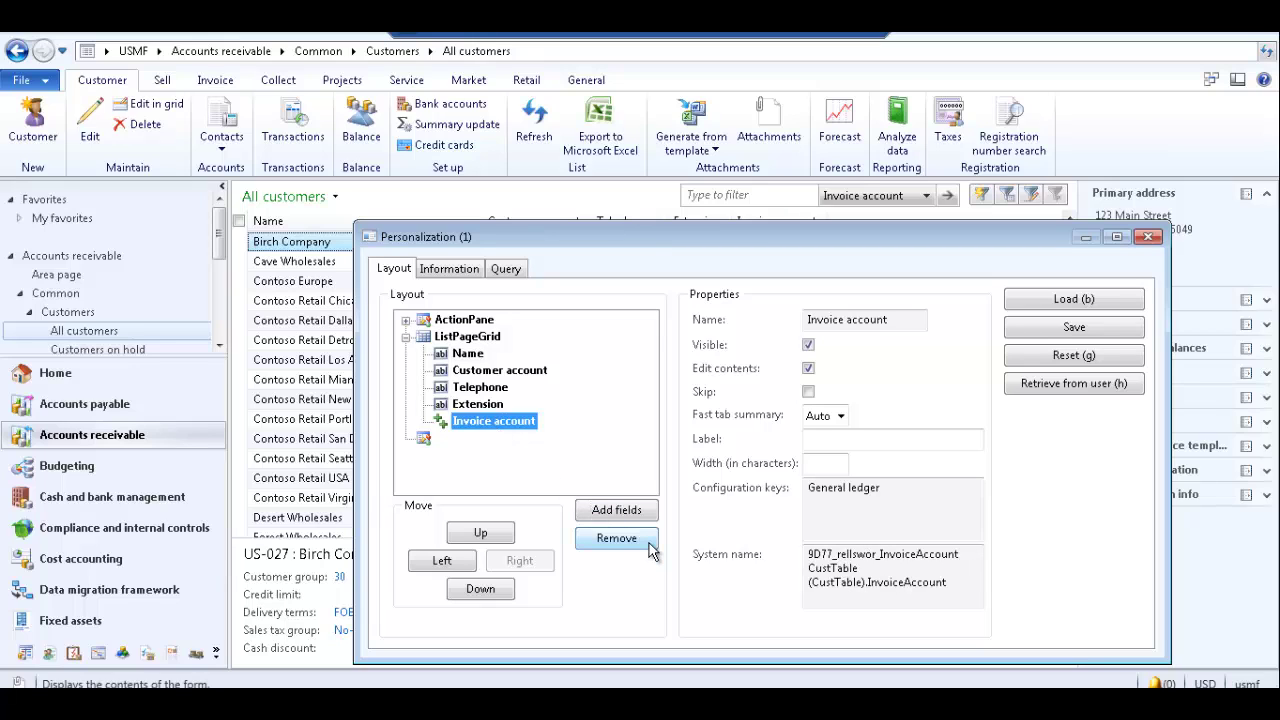
click(616, 538)
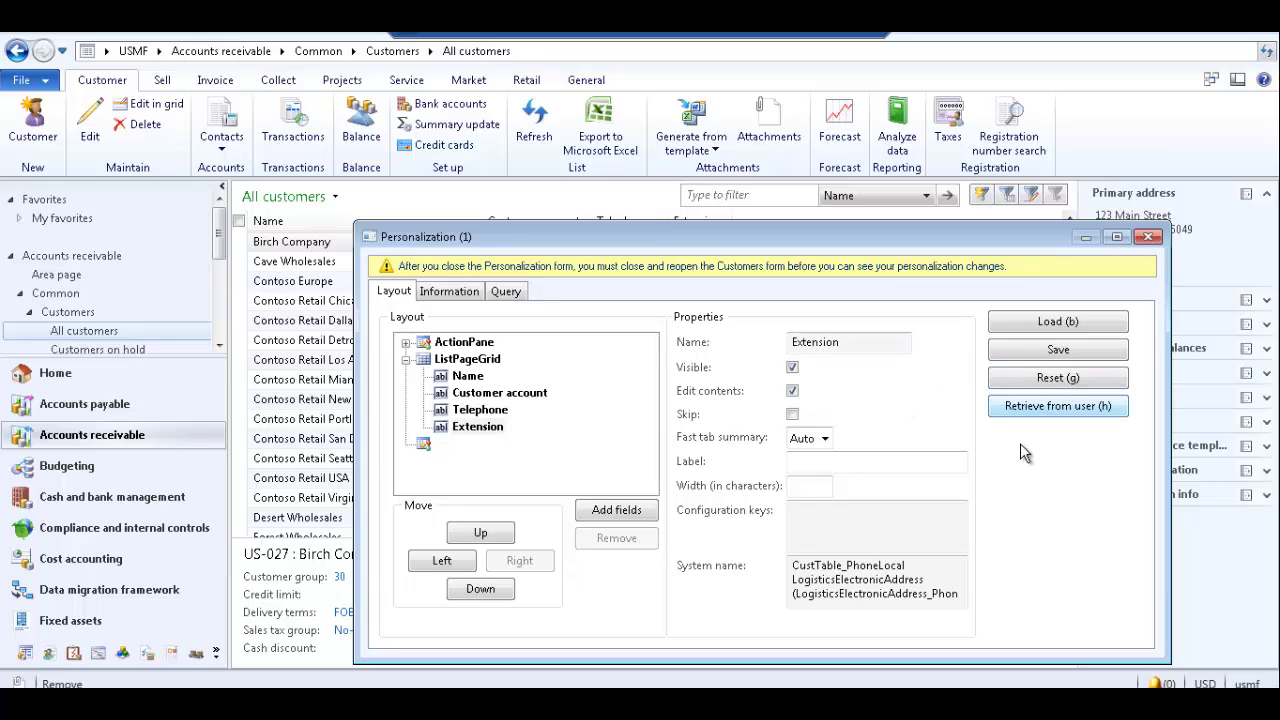
click(1150, 238)
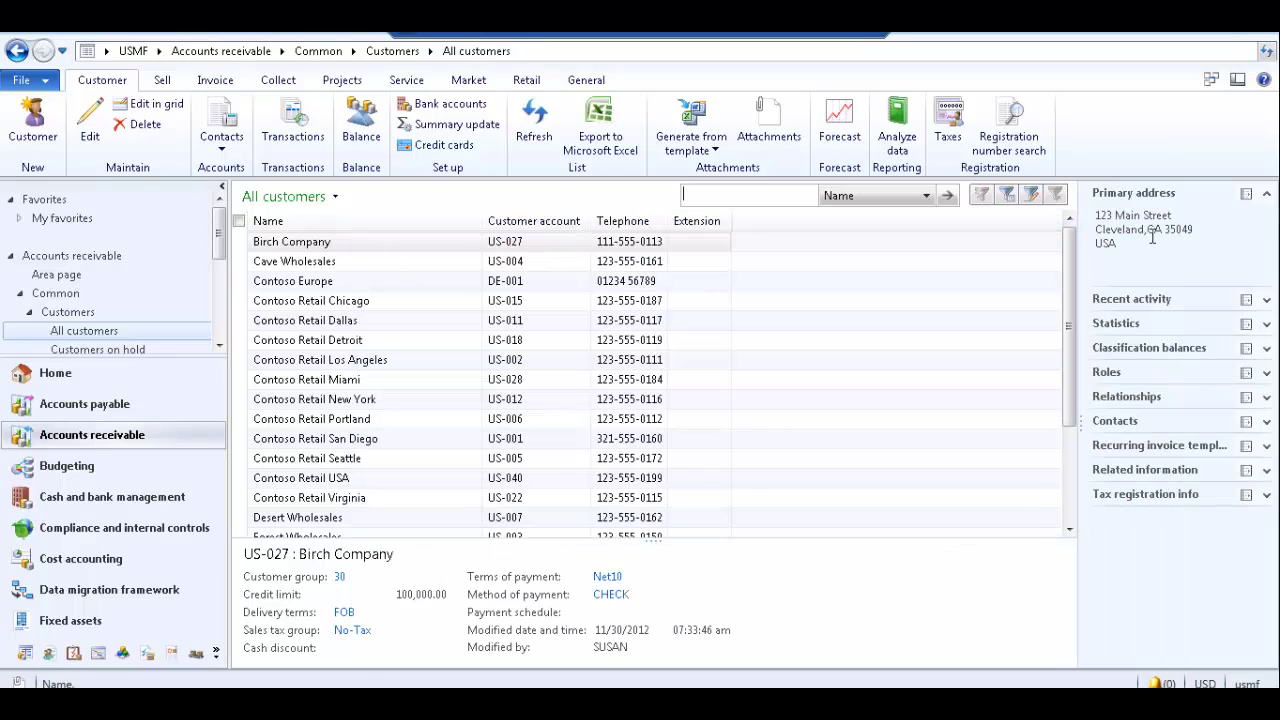